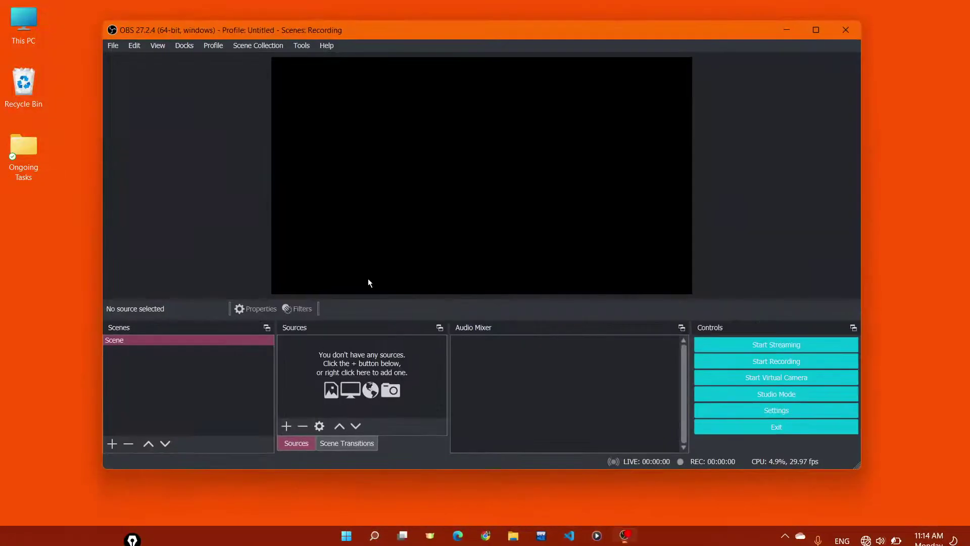
Step: Create two new scenes, accepting the default names 'Scene 2' and 'Scene 3'
left_click(166, 341)
left_click(112, 444)
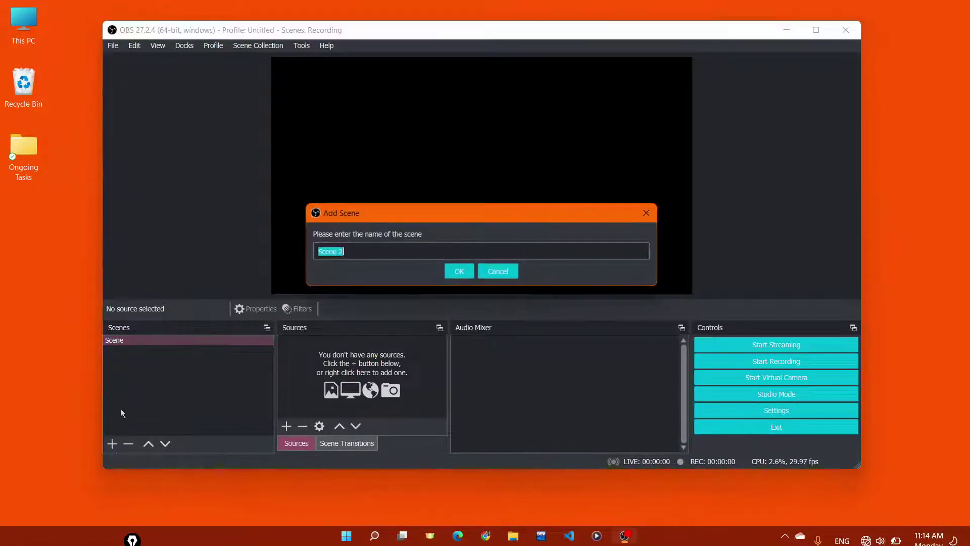
left_click(458, 271)
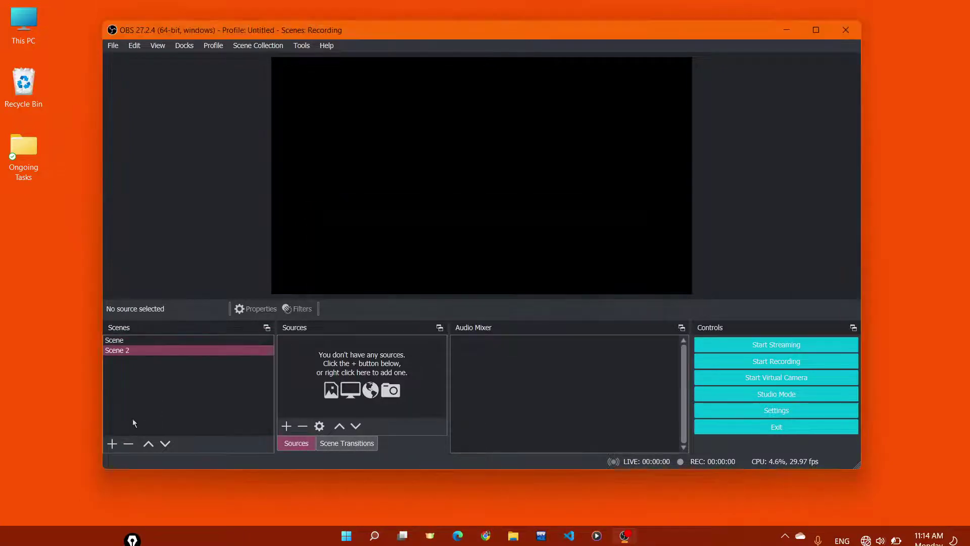
left_click(111, 443)
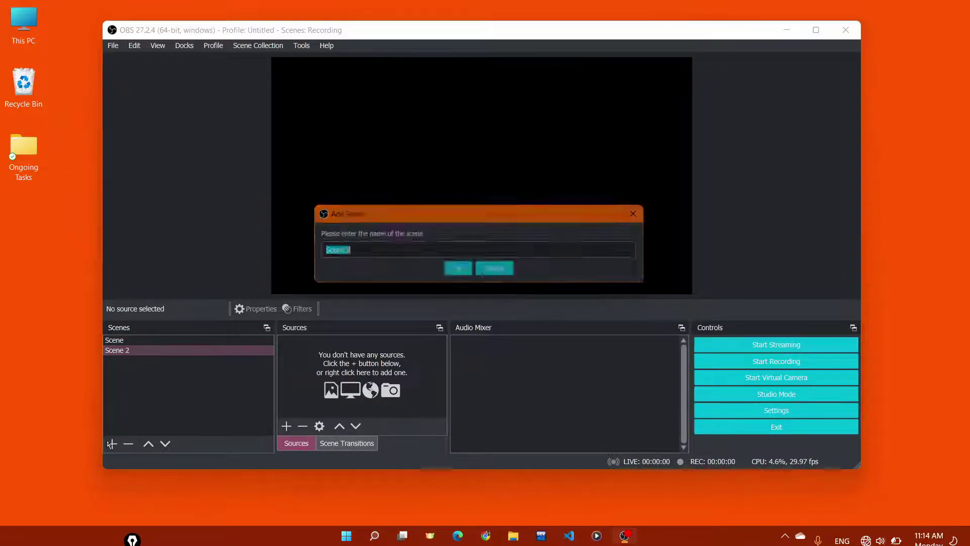
left_click(454, 271)
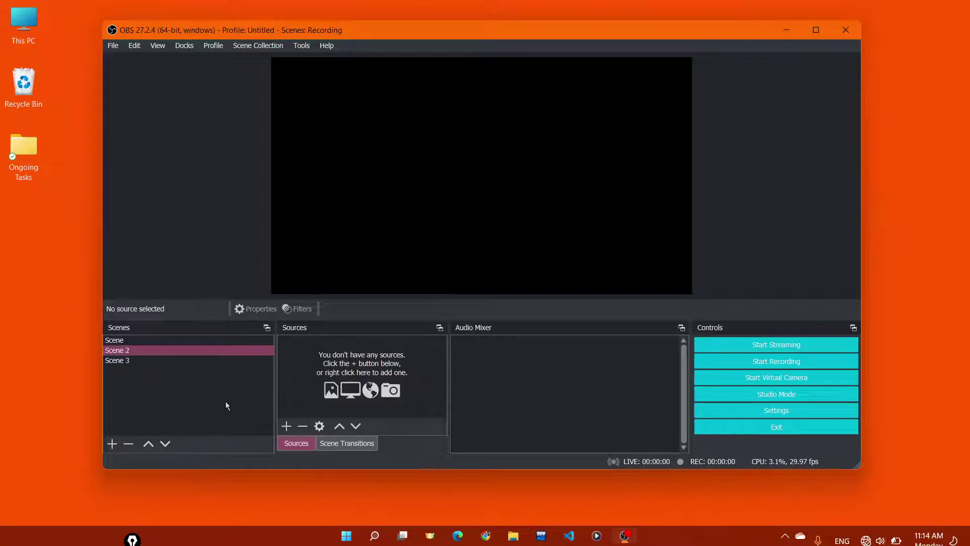
Step: Begin adding an Image source to Scene 2, then cancel it
left_click(285, 425)
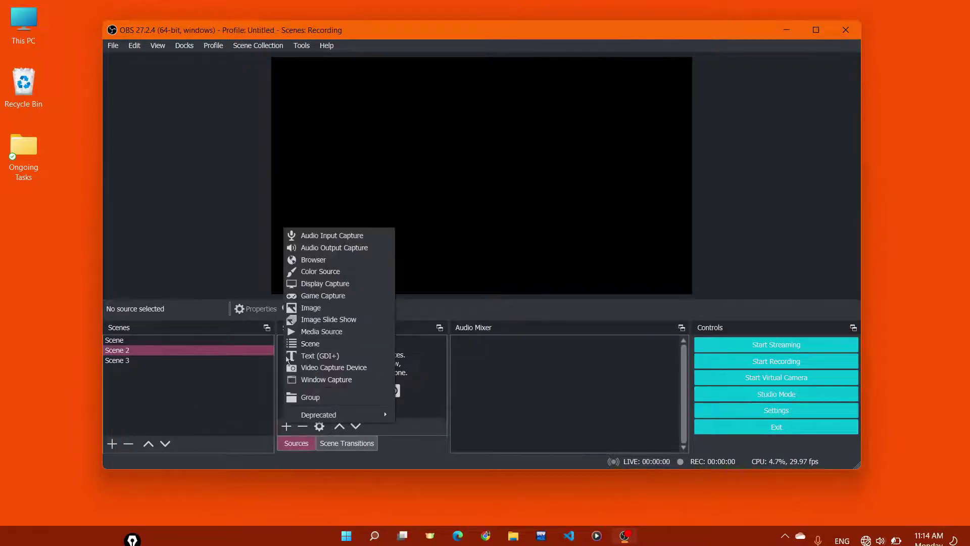
left_click(310, 307)
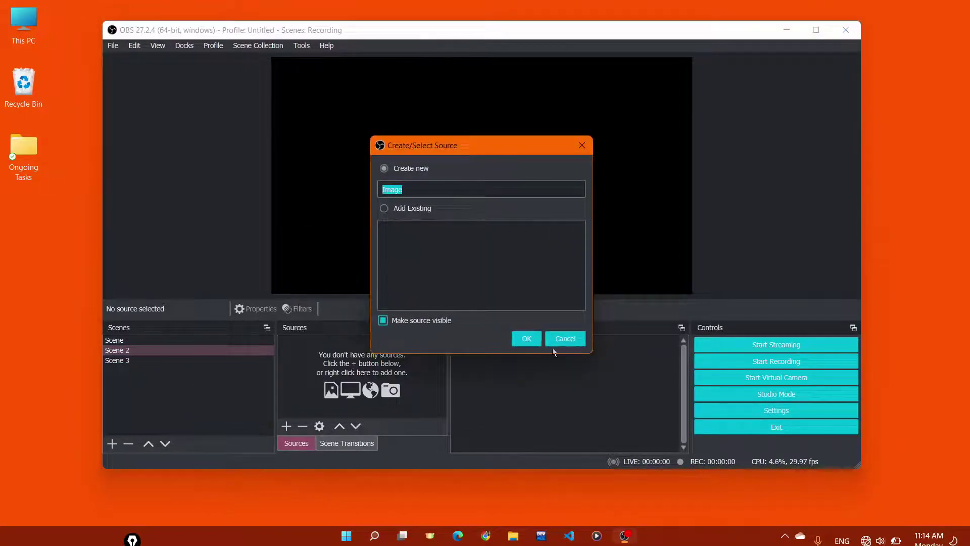
left_click(565, 339)
Step: Add a primary-monitor Display Capture source to Scene 2, then select Scene 3
left_click(288, 426)
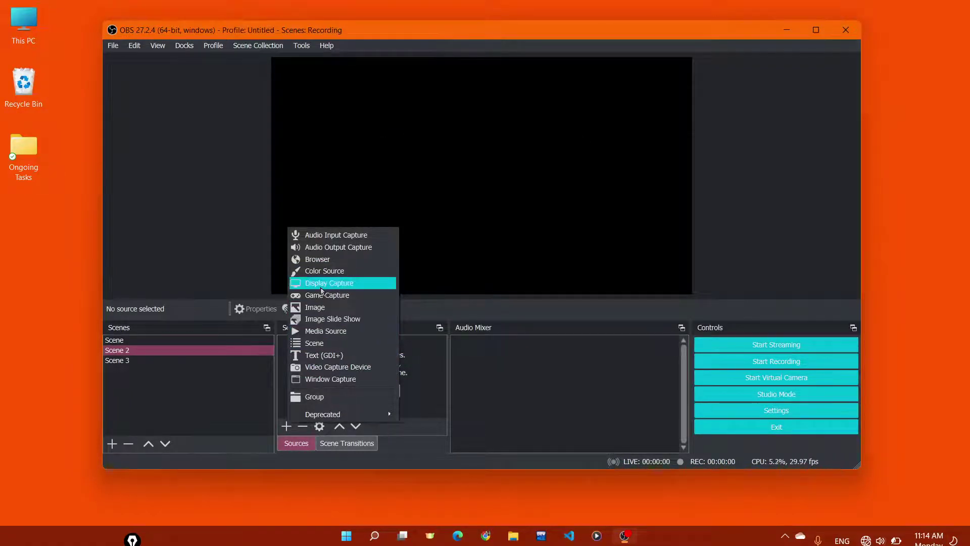
left_click(329, 283)
left_click(525, 338)
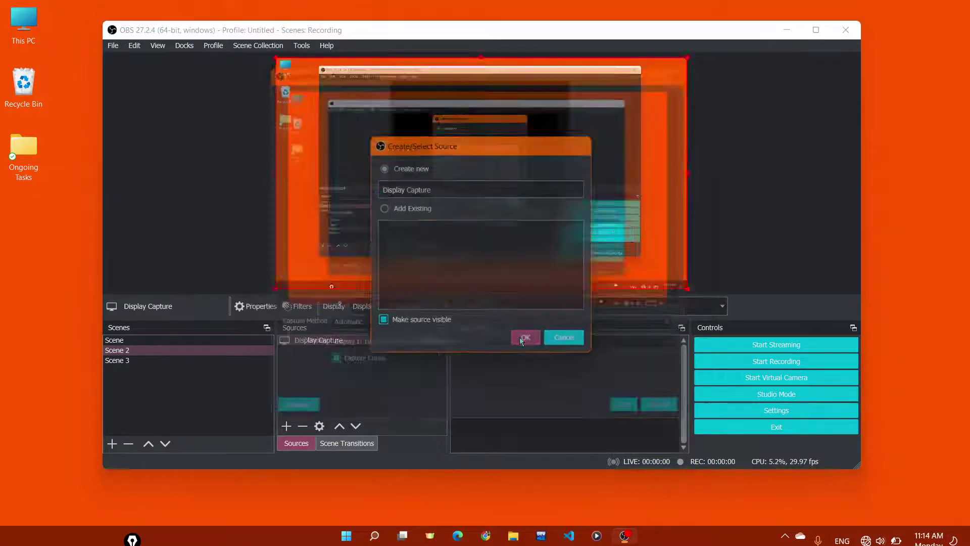
left_click(643, 422)
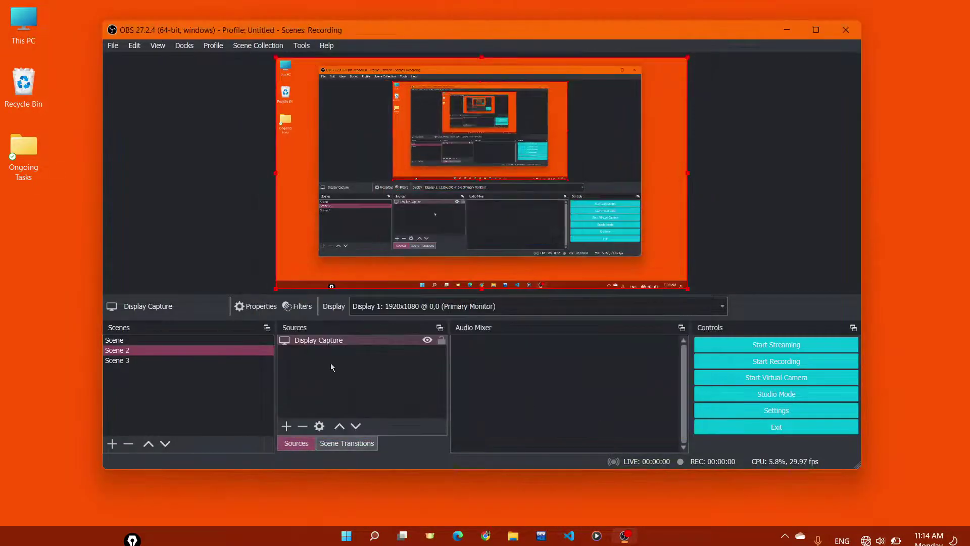
left_click(121, 361)
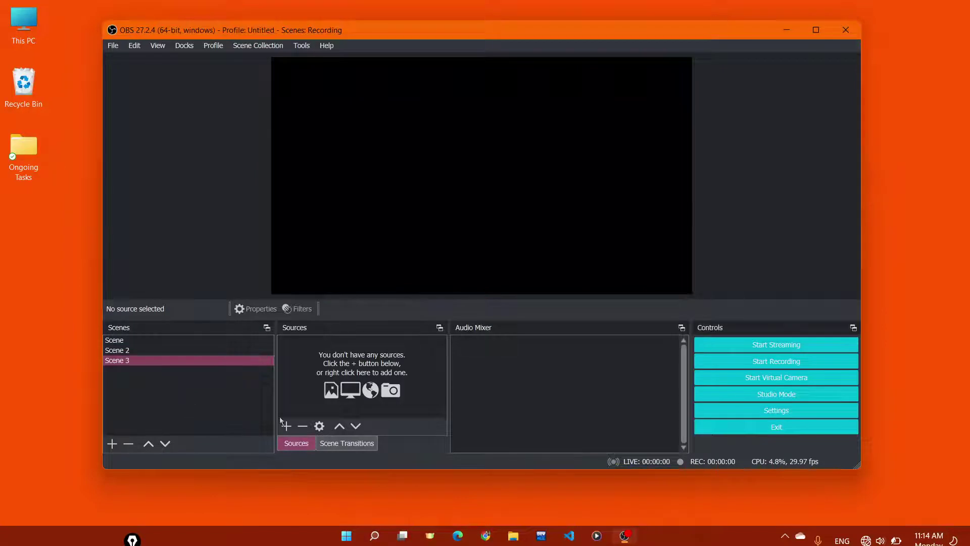
Step: Create a Window Capture source in Scene 3 targeting the Epic Pen Content Surface window
left_click(286, 426)
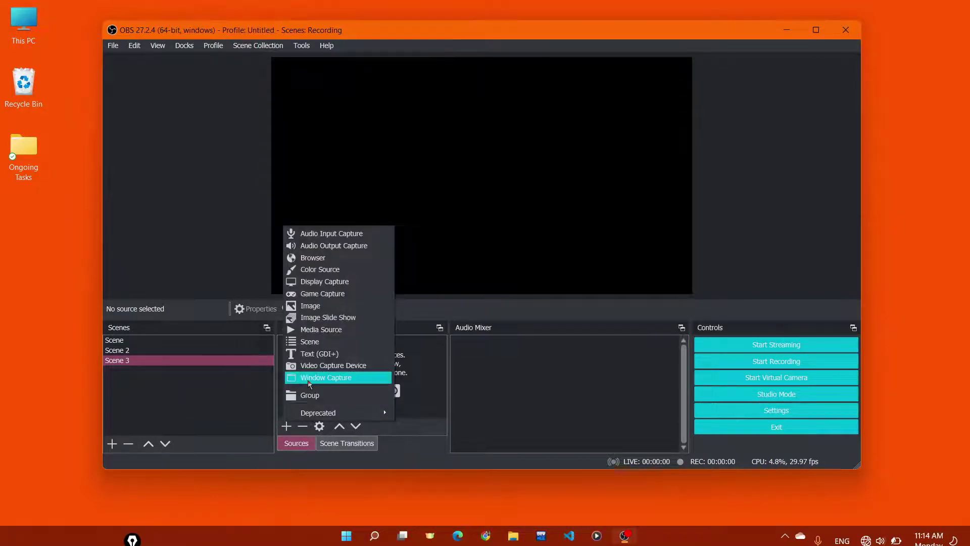
left_click(333, 379)
left_click(527, 339)
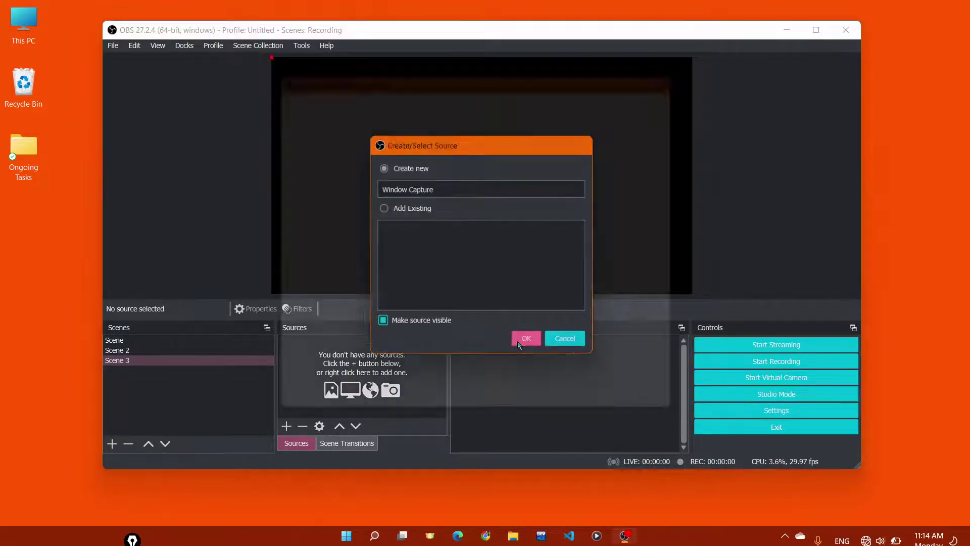
left_click(374, 332)
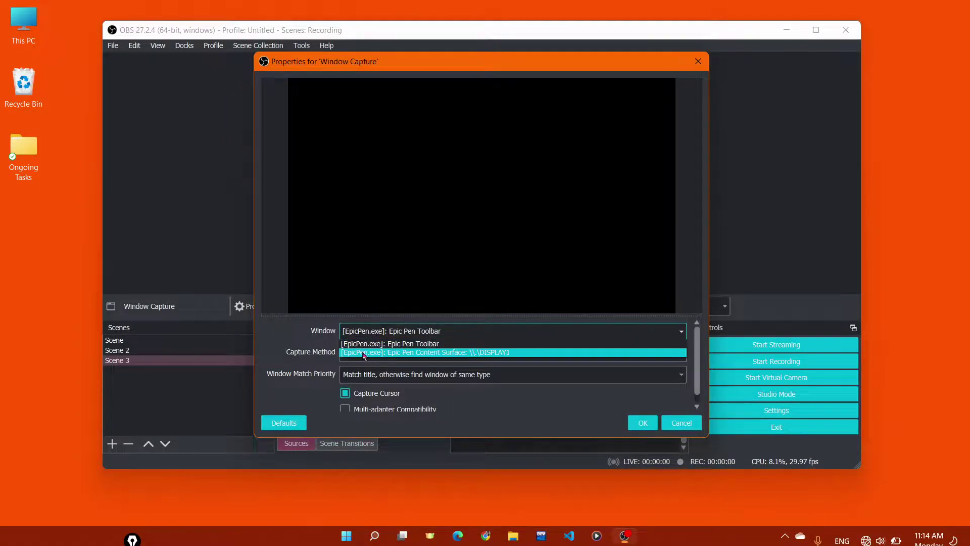
left_click(380, 354)
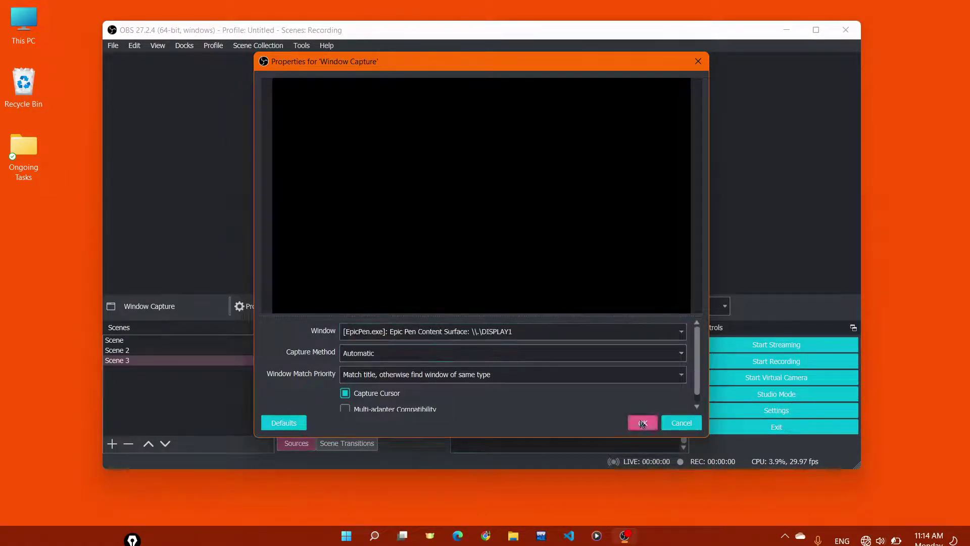
left_click(642, 422)
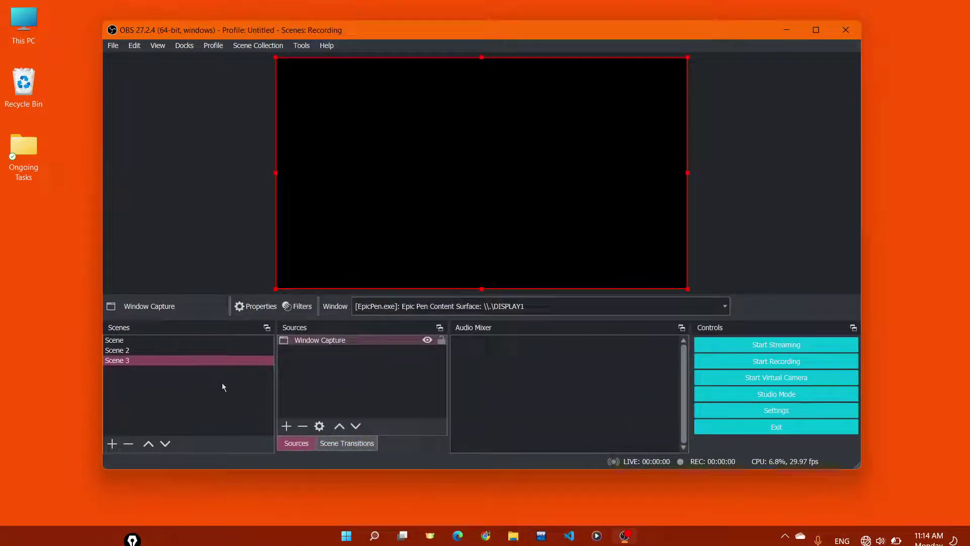
Step: Add a Text (GDI+) source with typed text to the scene named Scene
left_click(167, 342)
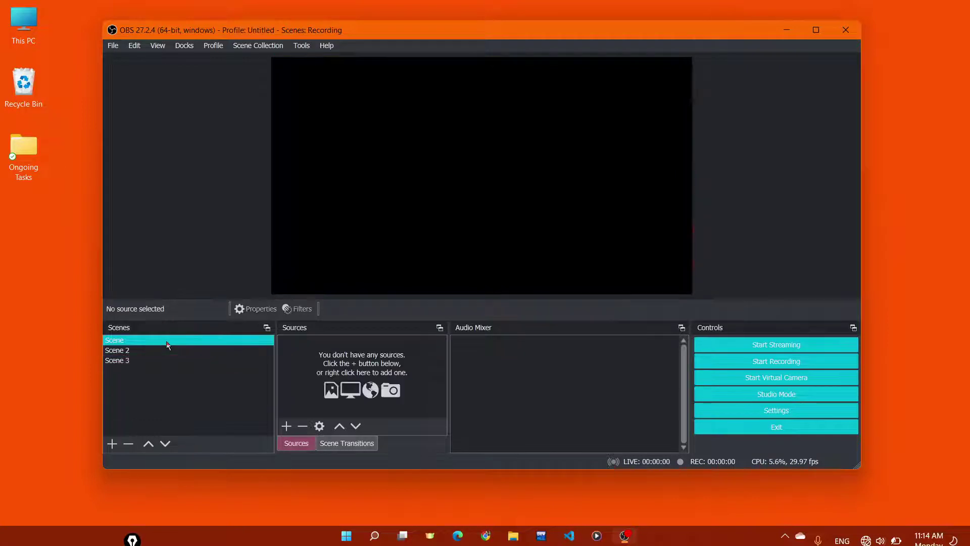
left_click(286, 426)
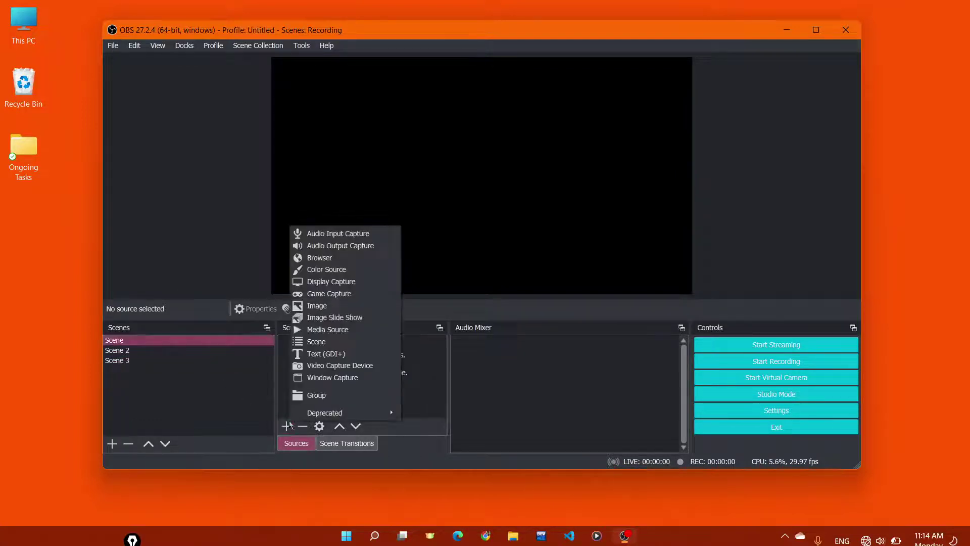
left_click(326, 353)
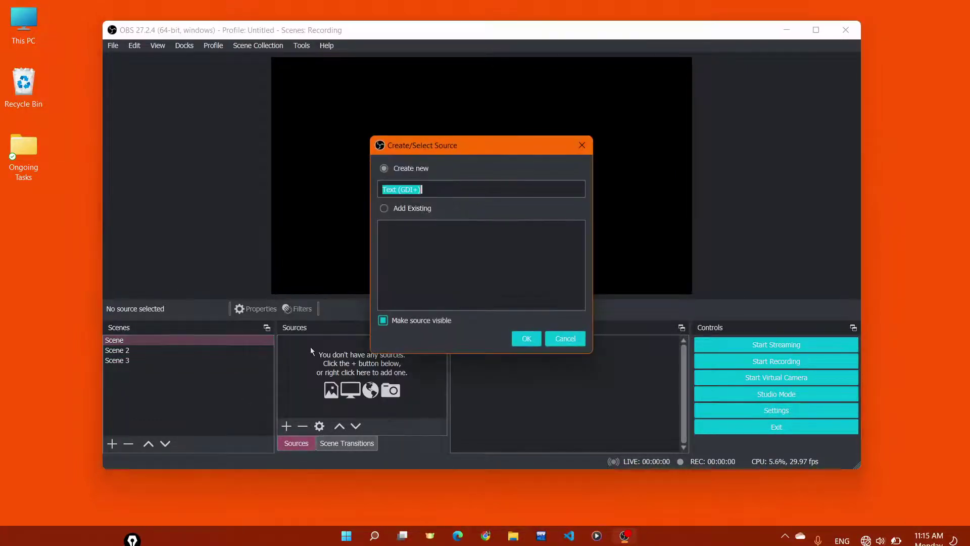
left_click(526, 338)
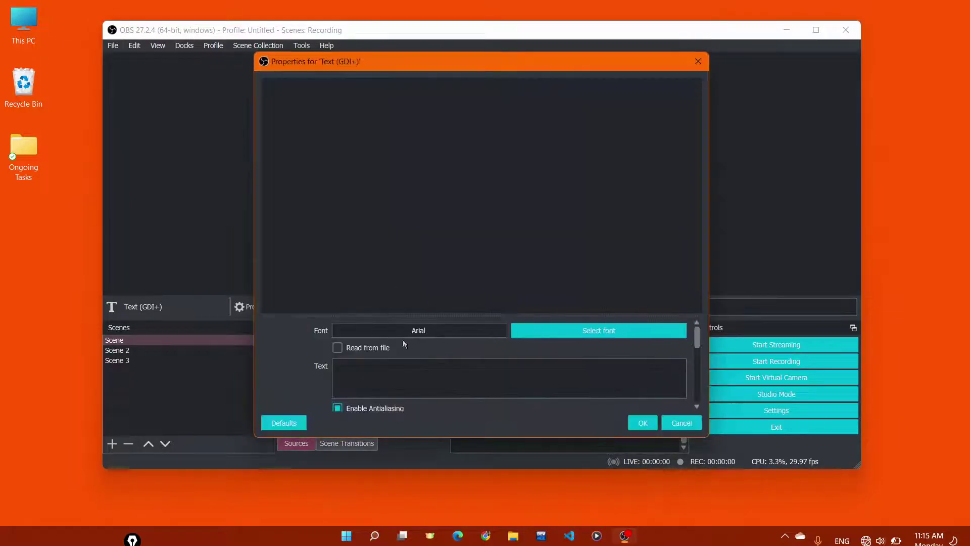
left_click(415, 371)
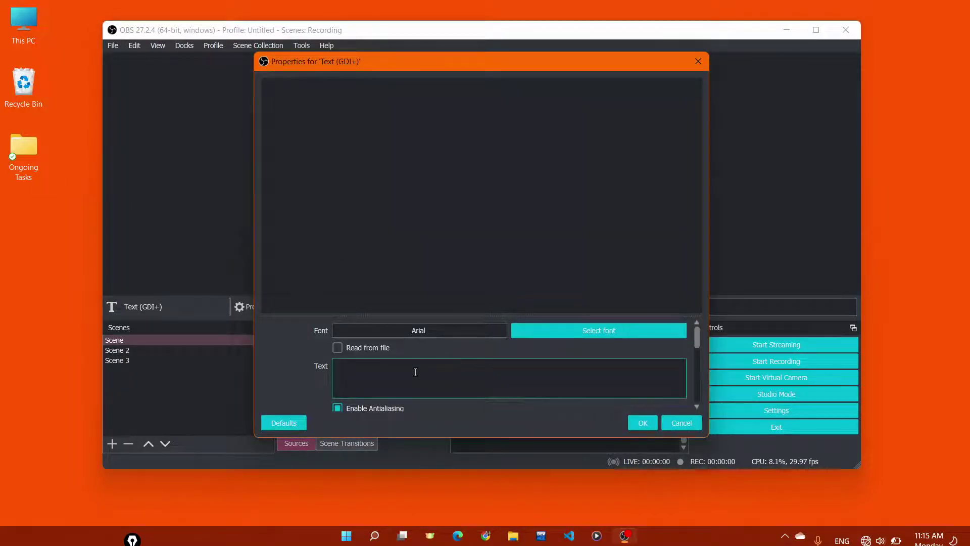
type("ak;lesh fp;hei gftkasg")
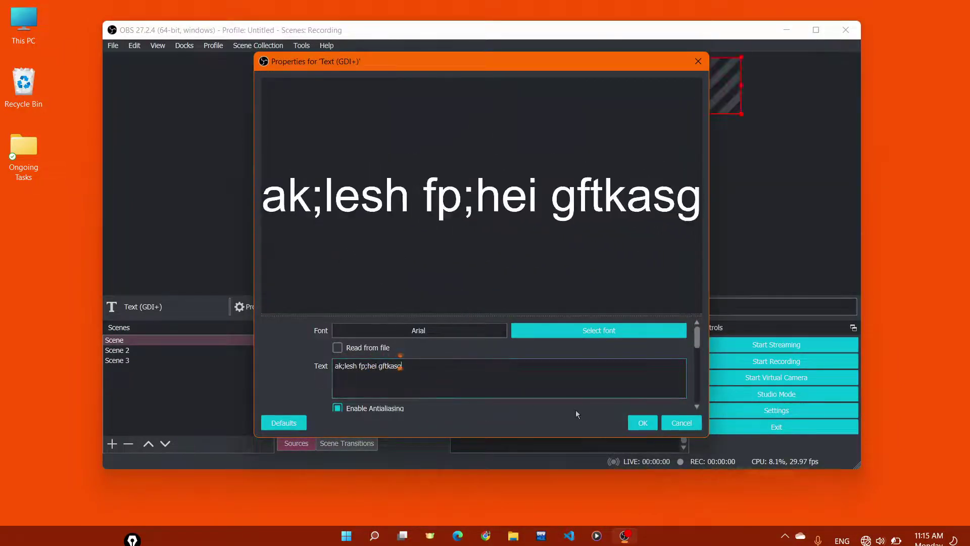
left_click(642, 422)
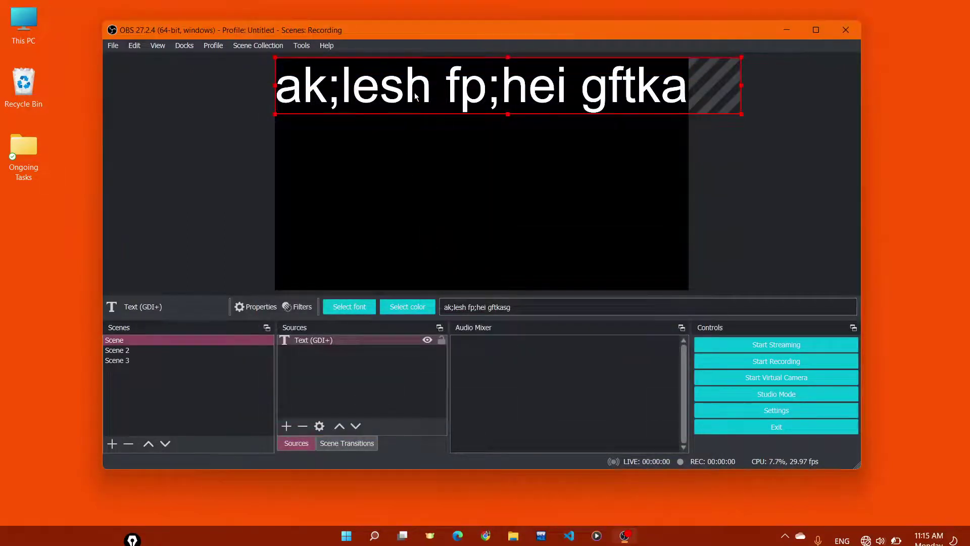
Step: Move and shrink the text box so it sits near the canvas centre
left_click_drag(415, 95, 646, 175)
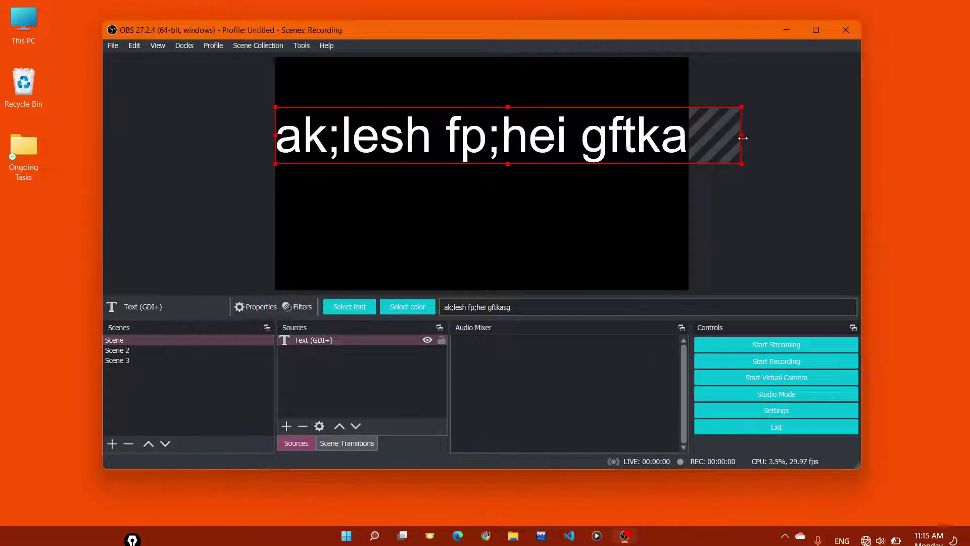
left_click_drag(741, 137, 598, 157)
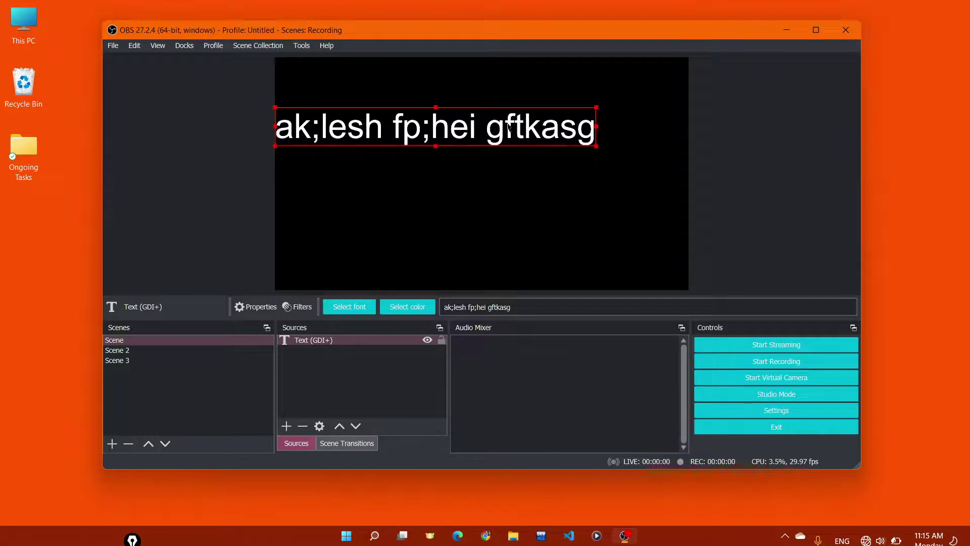
left_click_drag(454, 127, 494, 154)
left_click(115, 339)
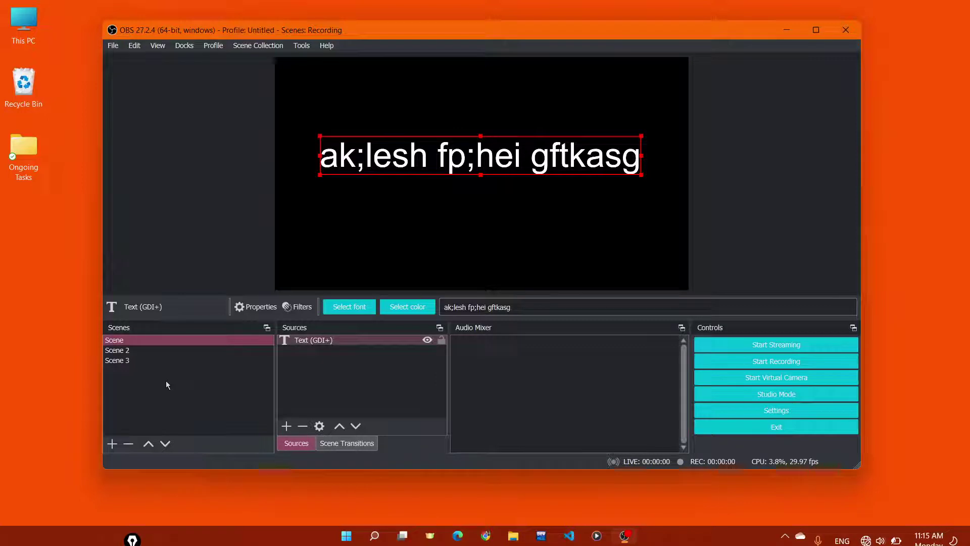
Step: Export the Recording scene collection to Desktop > Ongoing Tasks with file name obs
left_click(263, 47)
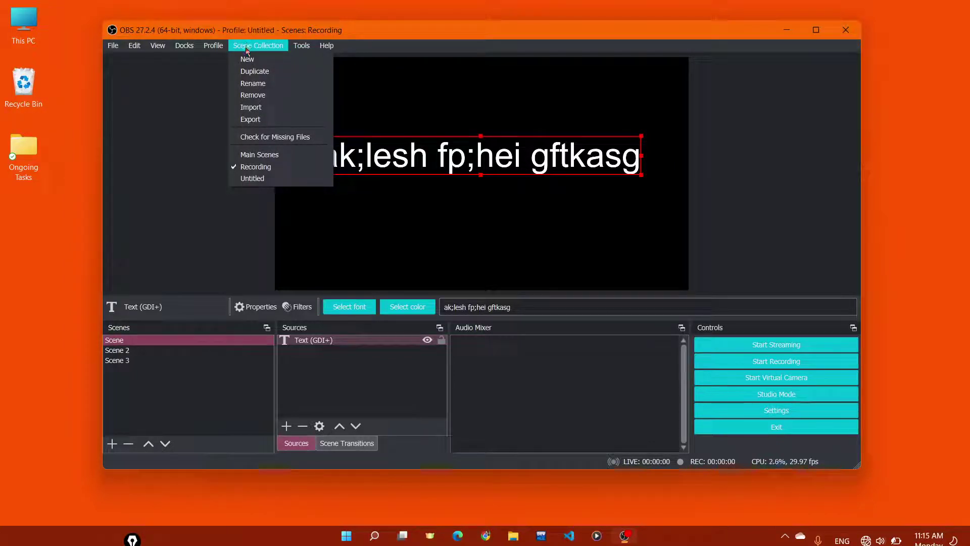
left_click(251, 119)
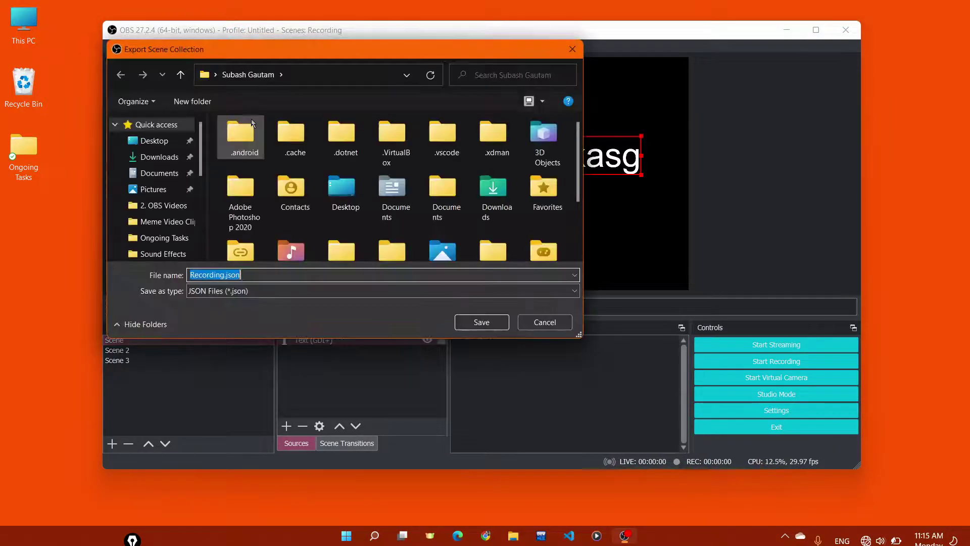
left_click(159, 156)
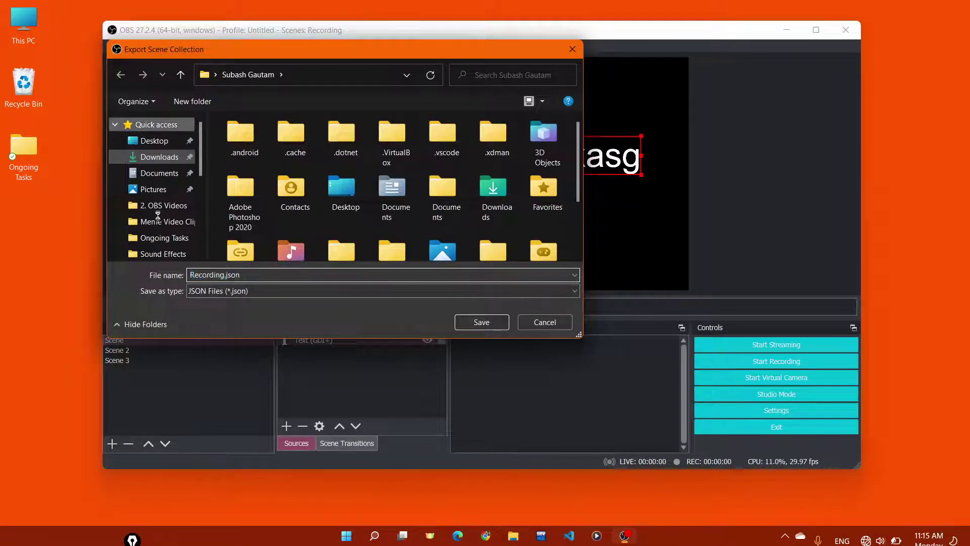
left_click(164, 237)
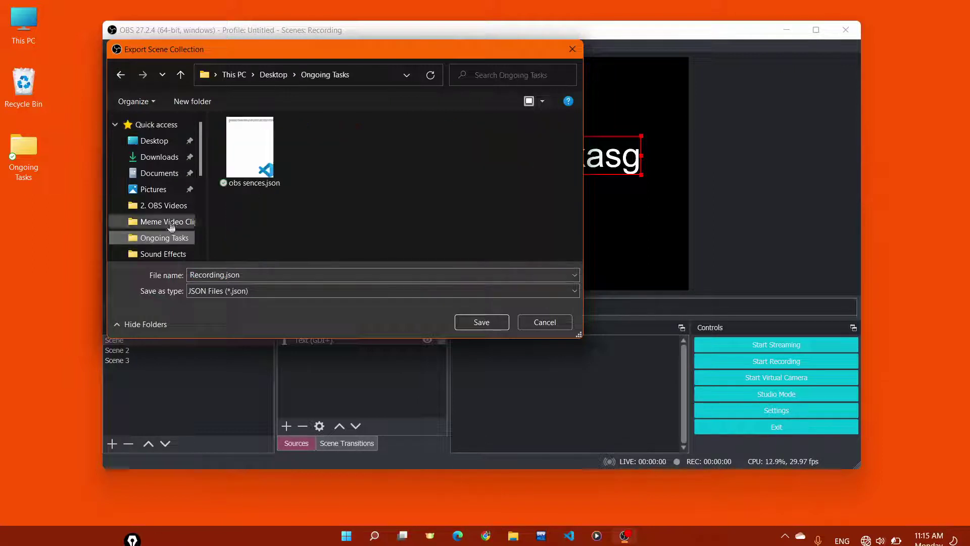
left_click(244, 156)
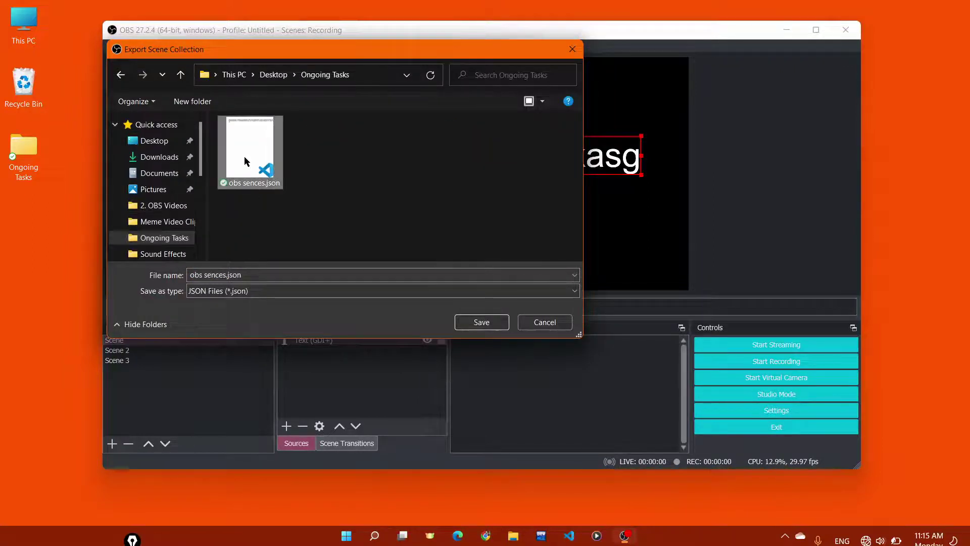
left_click(209, 274)
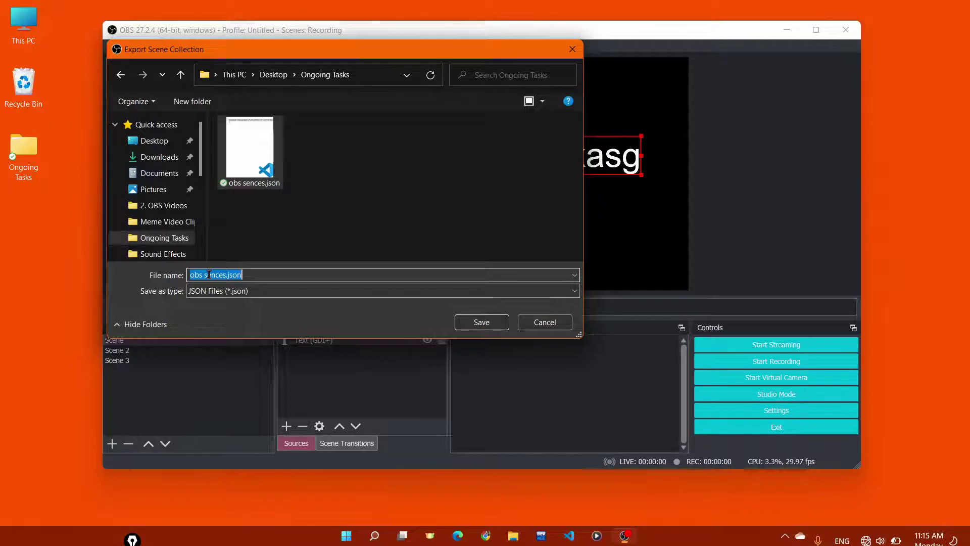
type("obs")
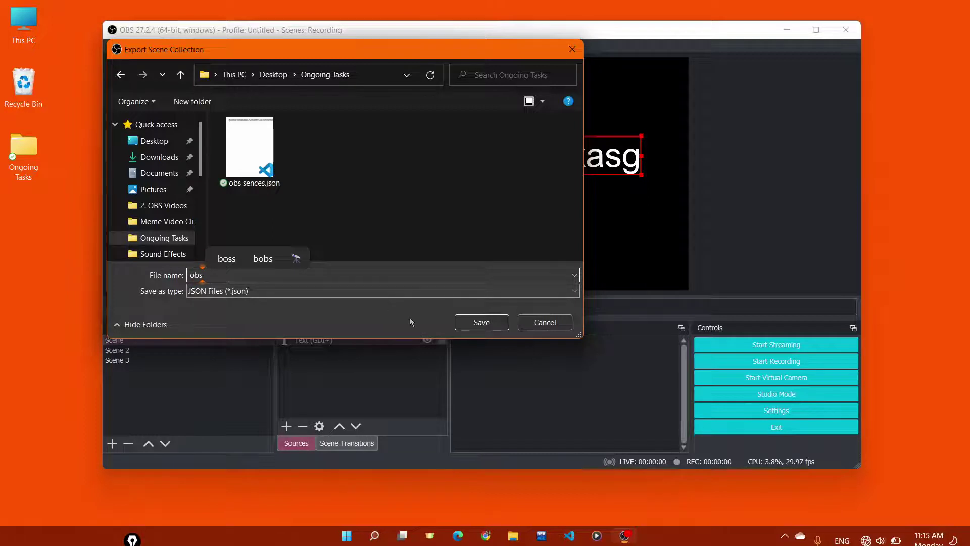
left_click(481, 322)
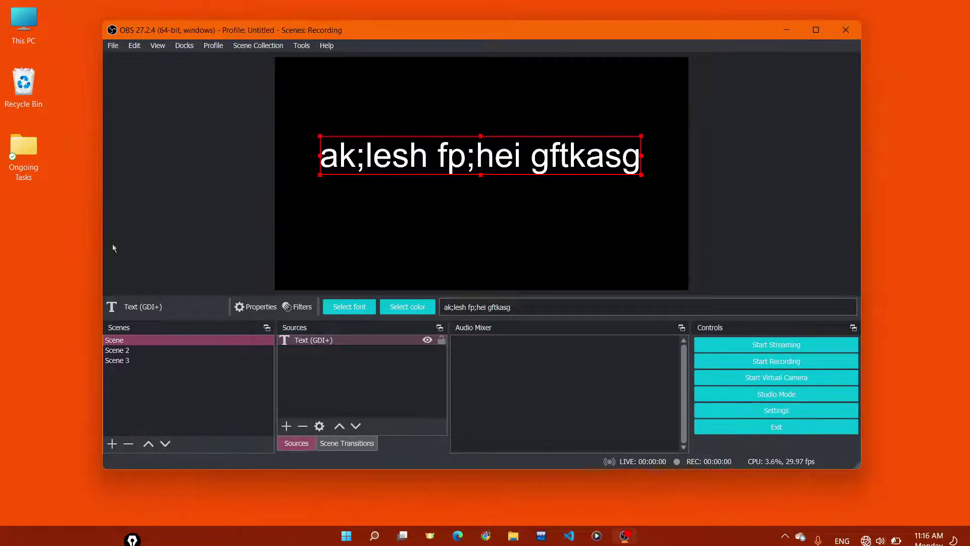
left_click(25, 151)
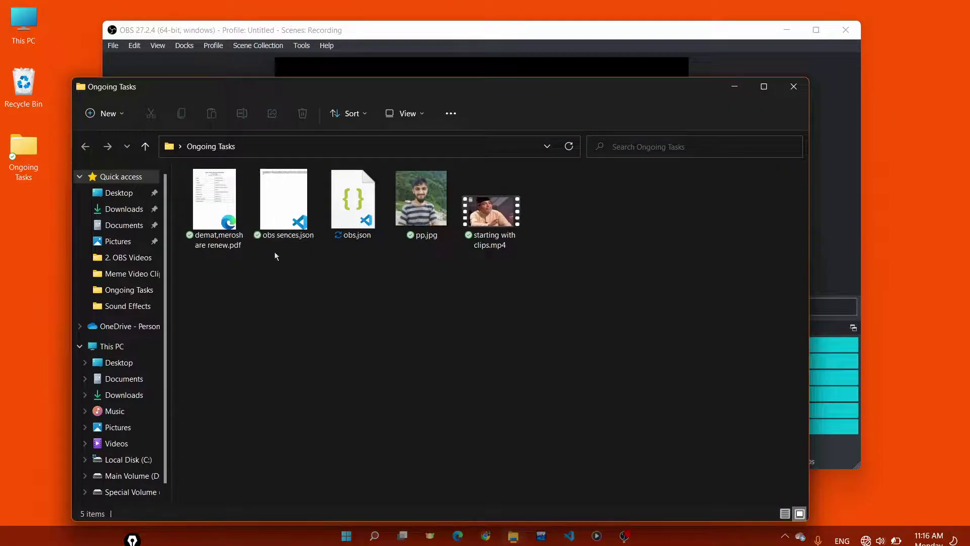
left_click(348, 207)
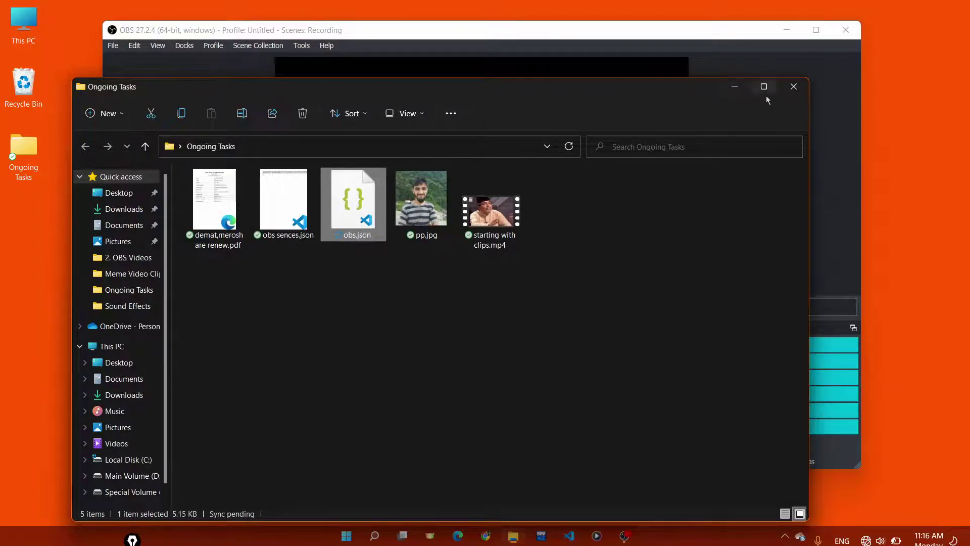
left_click(793, 90)
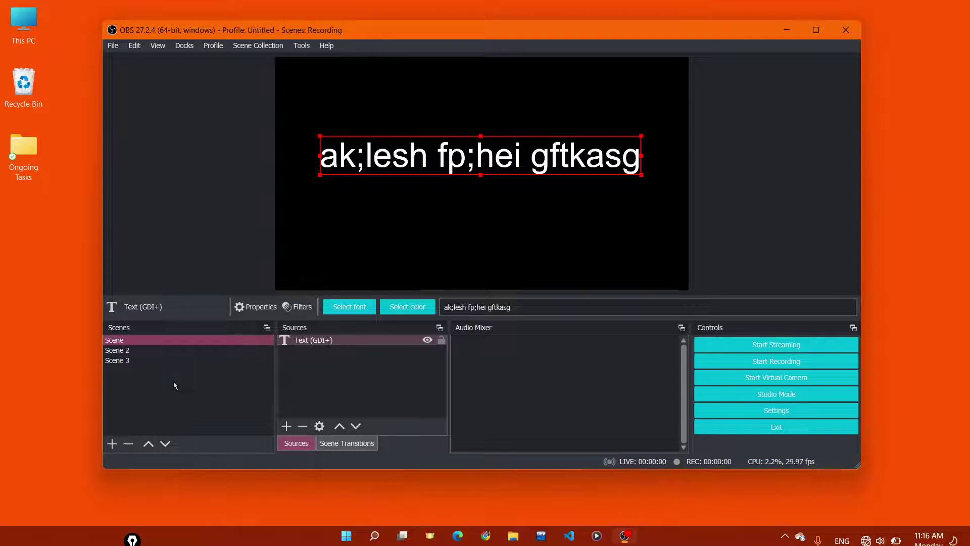
Step: Delete Scene and Scene 2, confirming each removal
left_click(129, 443)
left_click(513, 269)
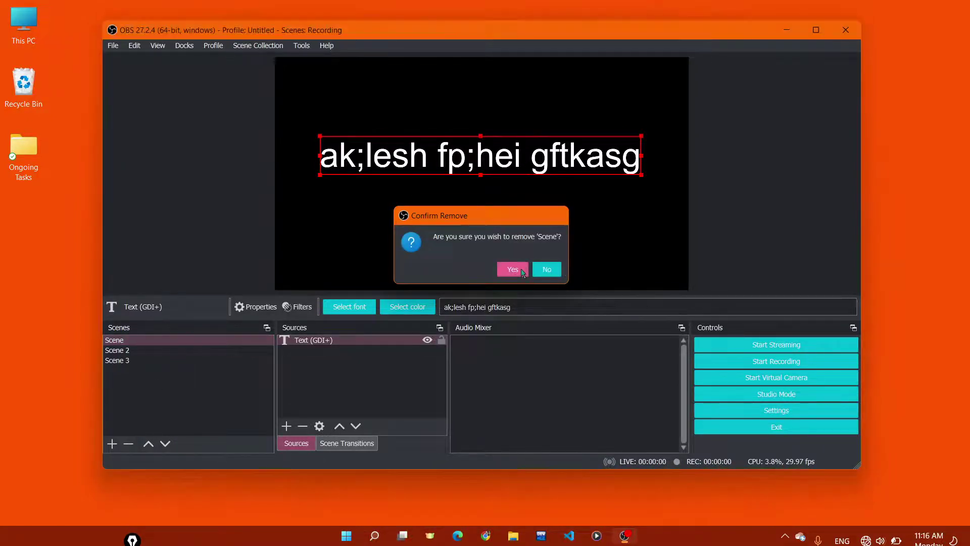
left_click(128, 443)
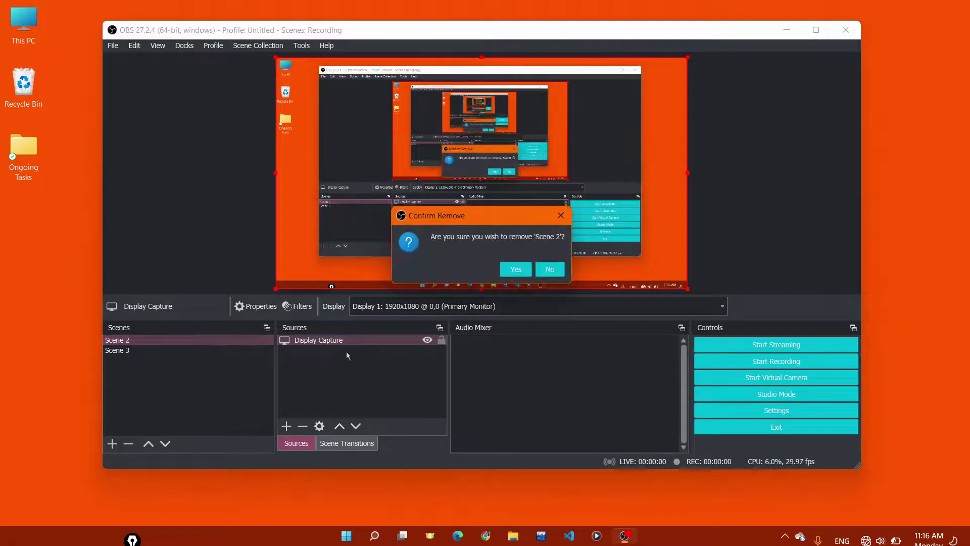
left_click(515, 269)
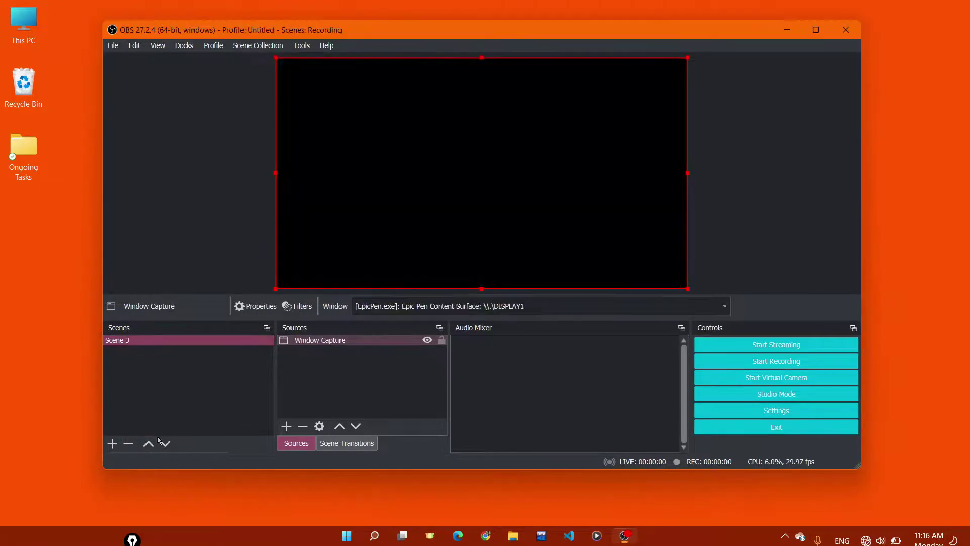
Step: Try removing Scene 3 and dismiss the at-least-one-scene warning
left_click(127, 444)
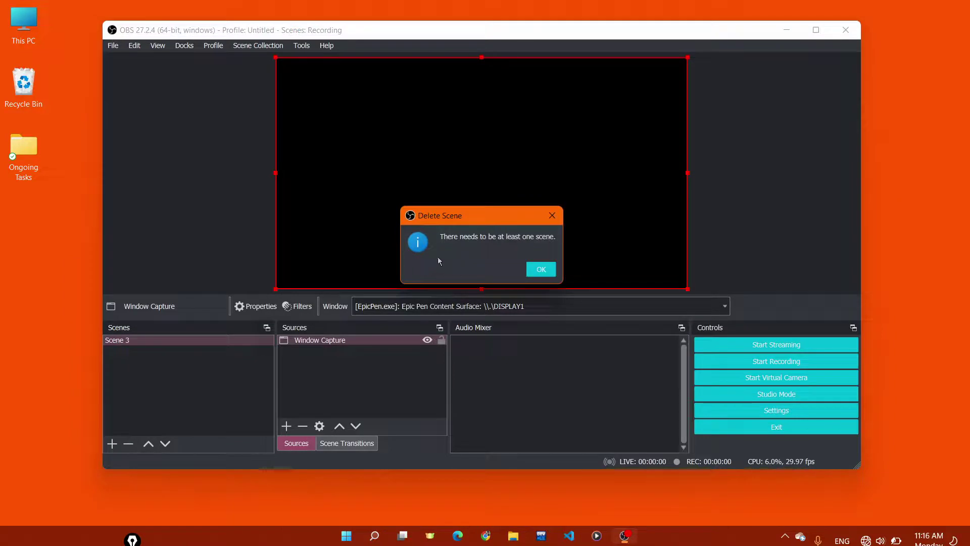
left_click(540, 269)
left_click(143, 340)
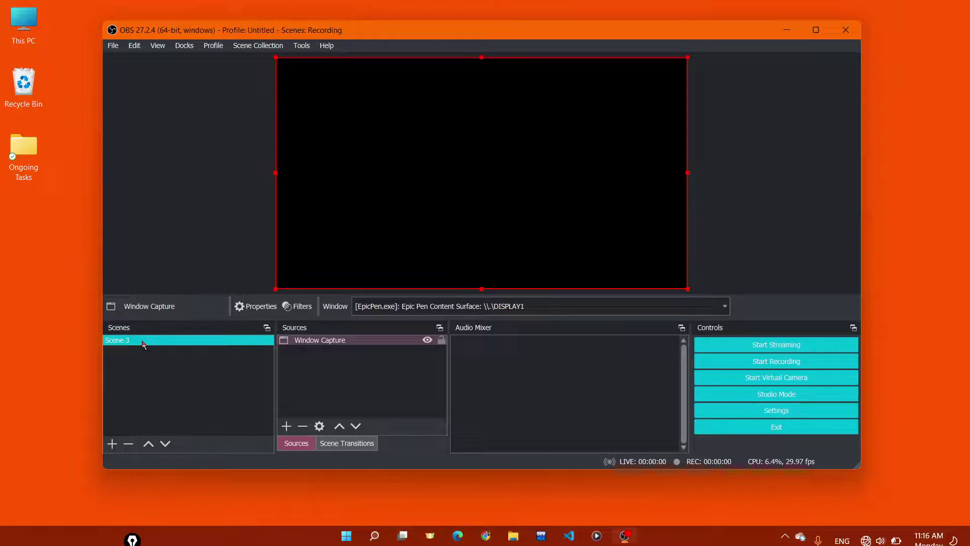
left_click(83, 220)
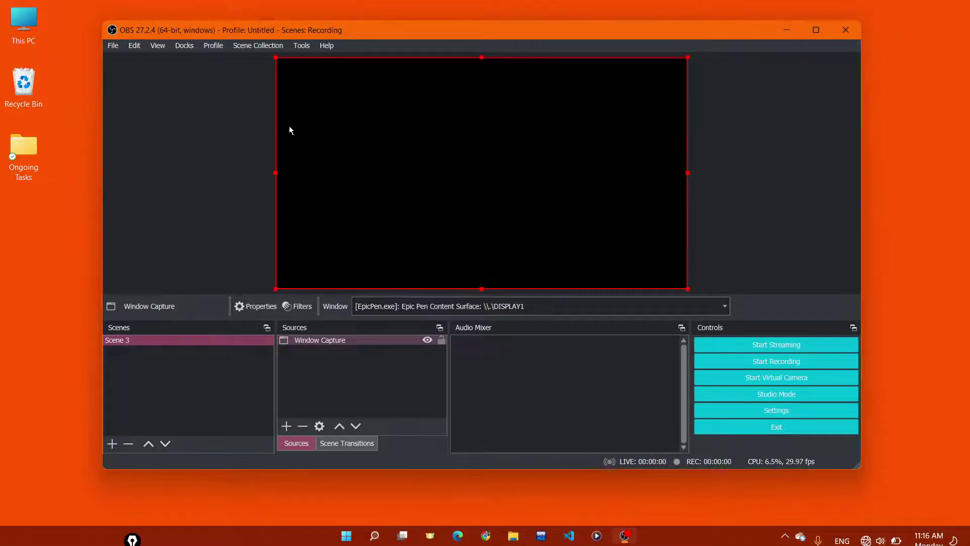
Step: Import obs.json from the Ongoing Tasks folder as the 'Recording' collection
left_click(257, 45)
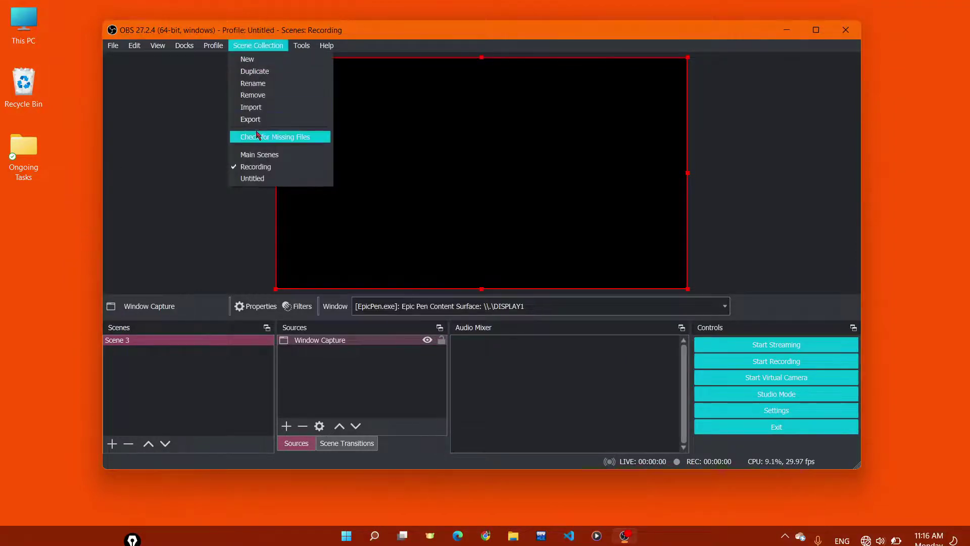
left_click(255, 108)
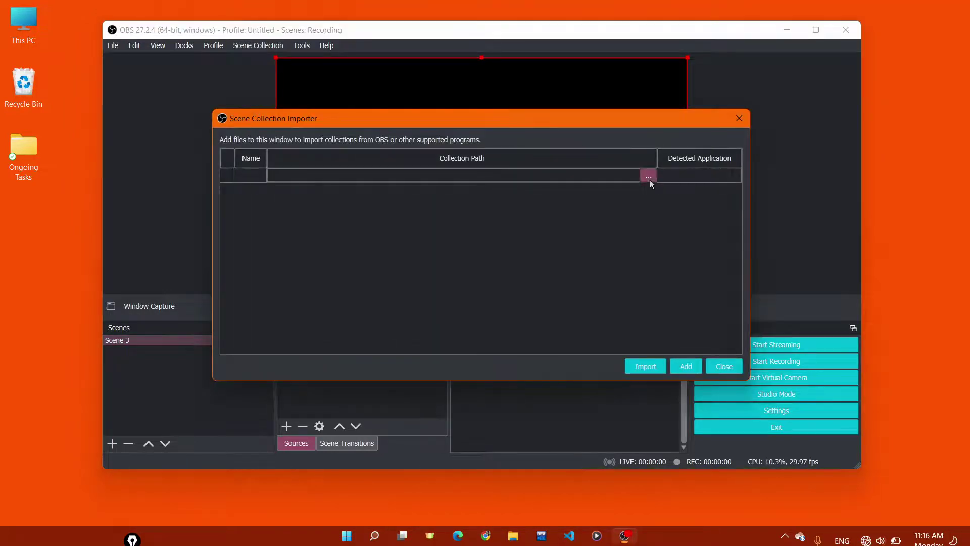
left_click(649, 176)
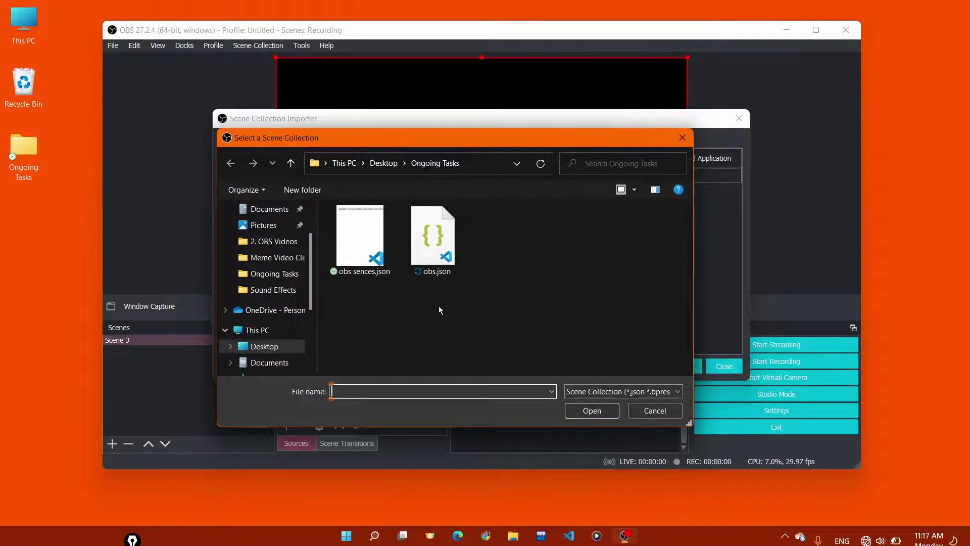
double_click(429, 250)
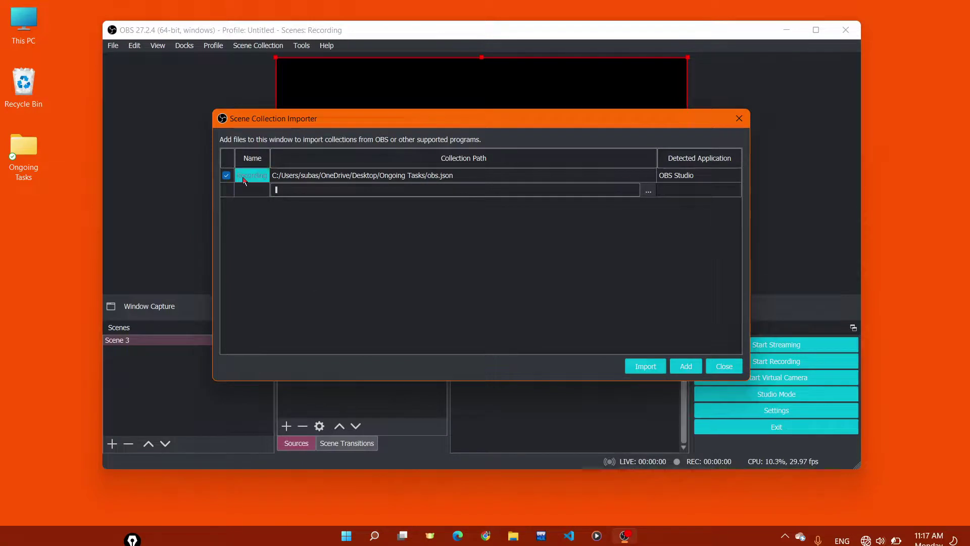
left_click(387, 189)
left_click(646, 366)
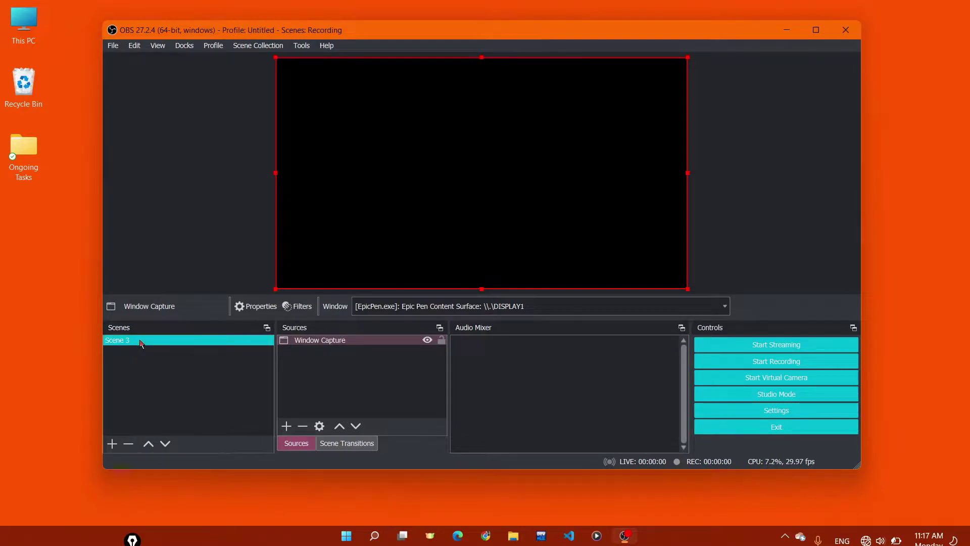
Step: Switch briefly to the Untitled collection, then to Recording 2, and confirm it's active
left_click(174, 240)
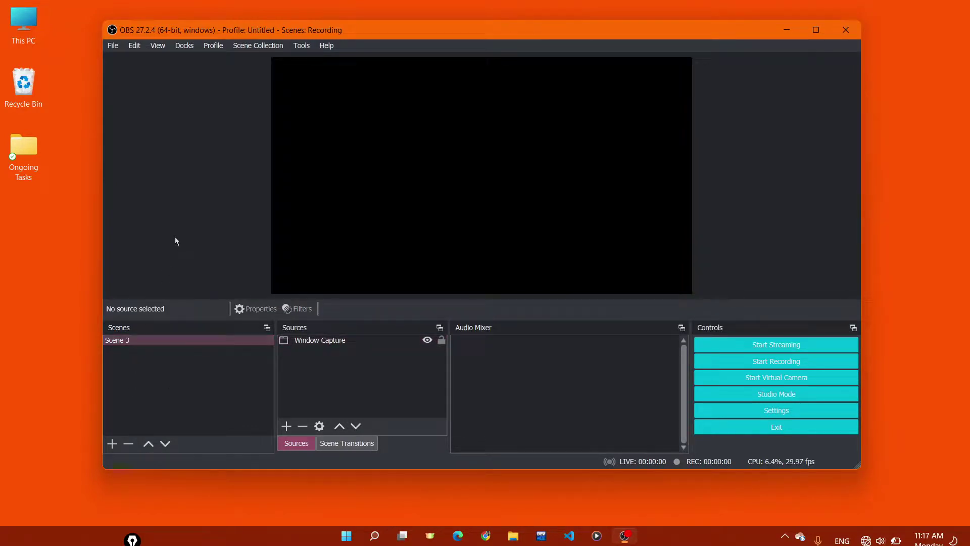
left_click(257, 47)
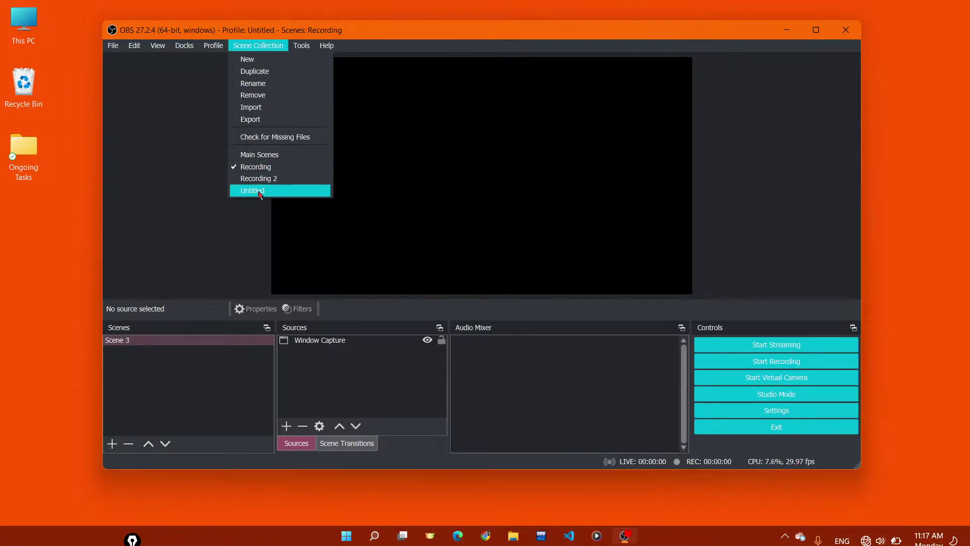
left_click(259, 191)
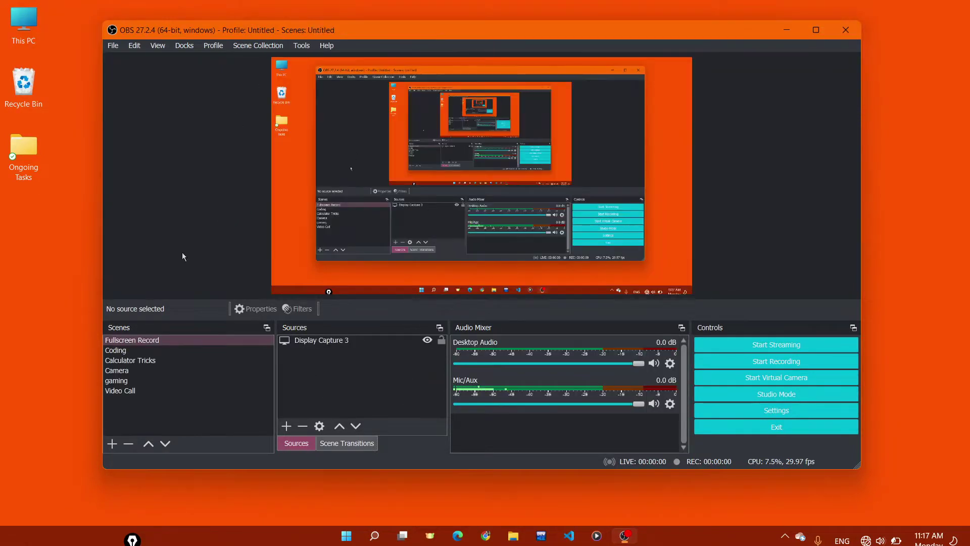
left_click(257, 46)
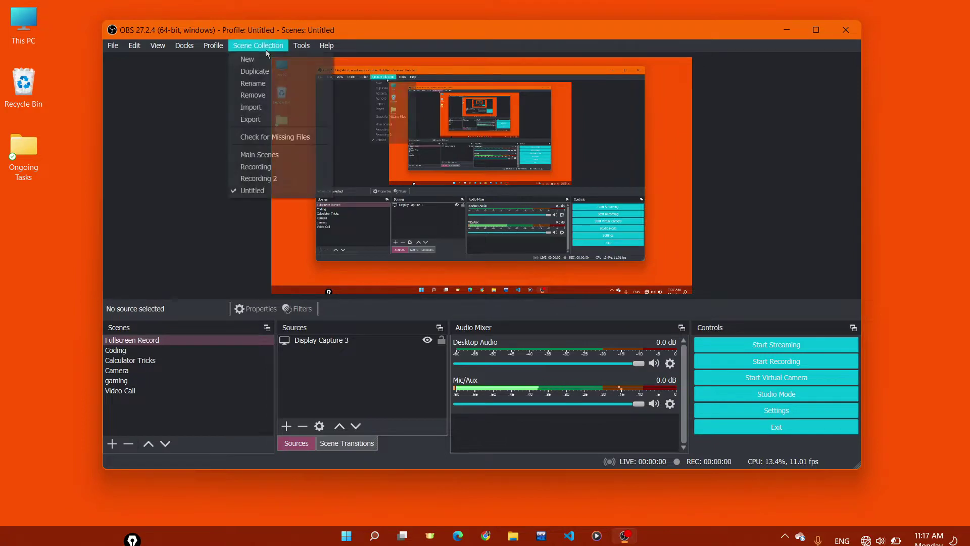
left_click(259, 178)
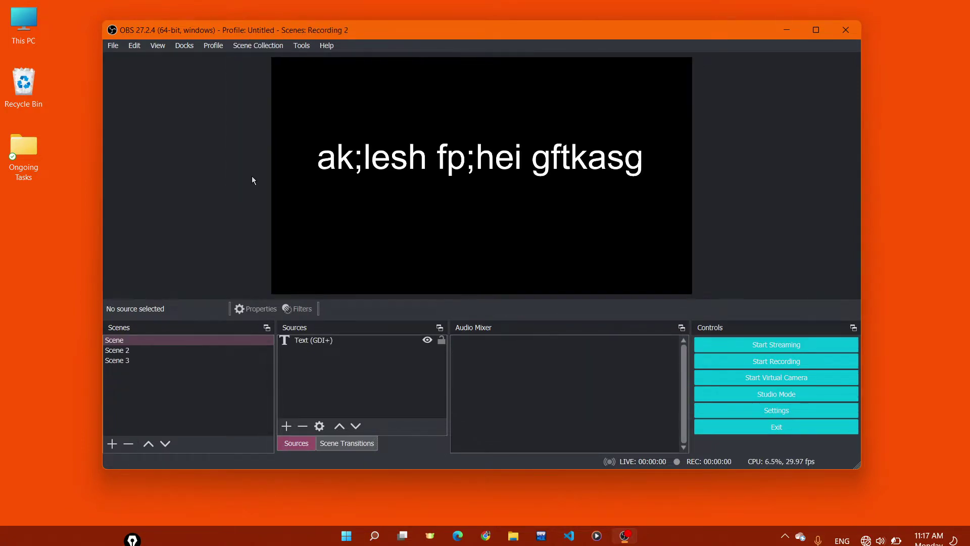
left_click(257, 46)
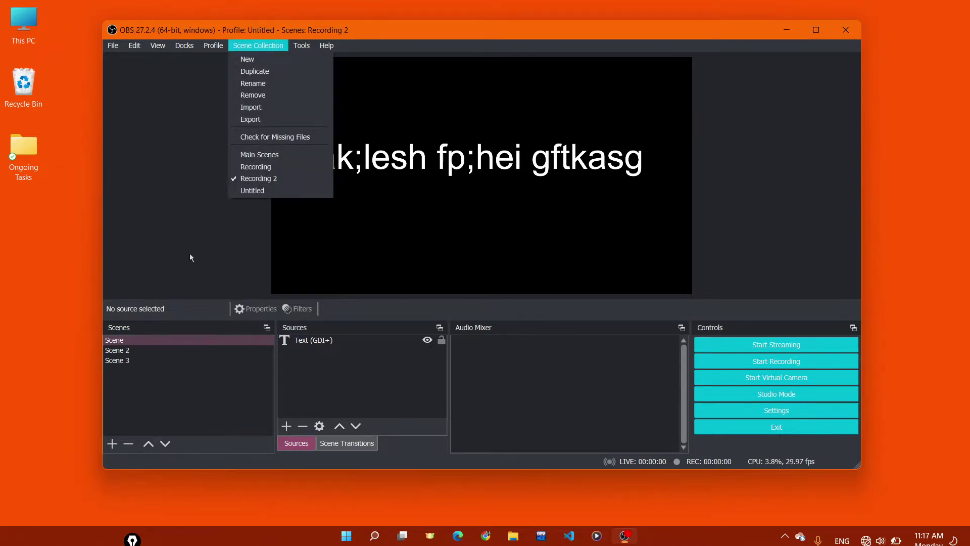
left_click(168, 376)
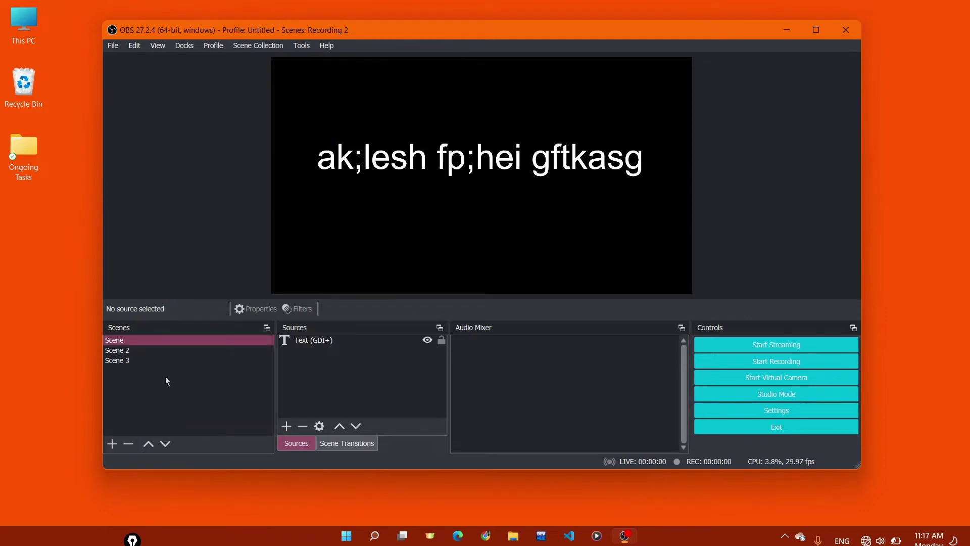